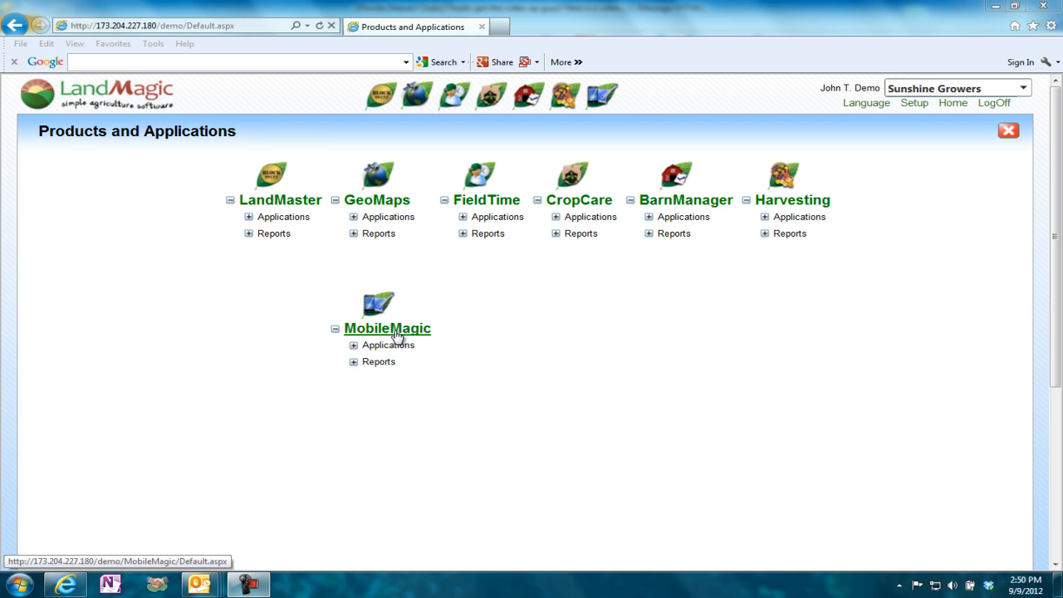
# Open the harvest Demand page and copy the Master Fruit Processing and River Fruit Company demands to 9/12/2012.
pyautogui.moveTo(564, 100)
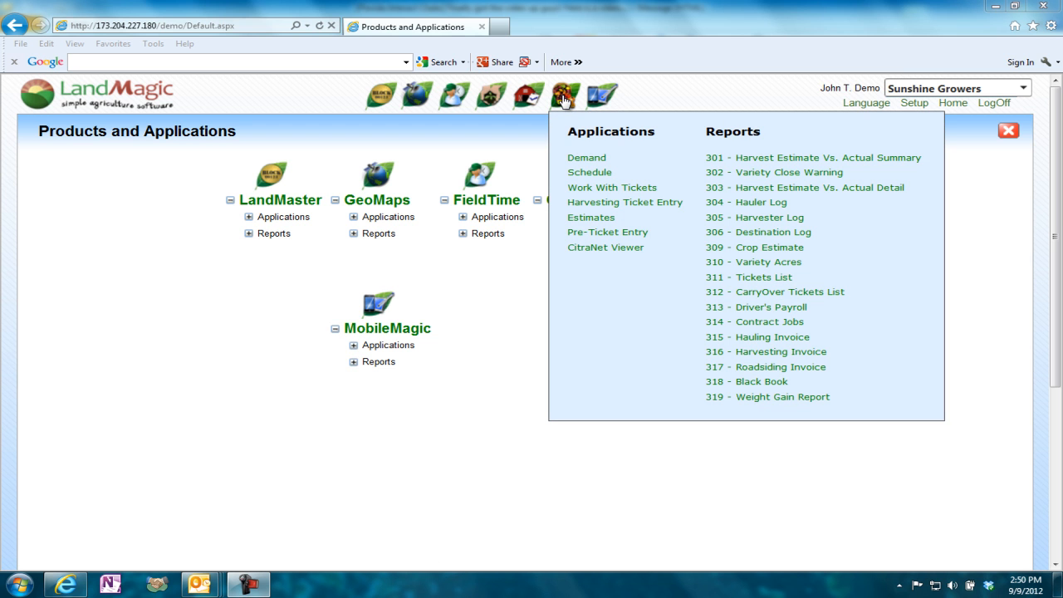
pyautogui.click(595, 159)
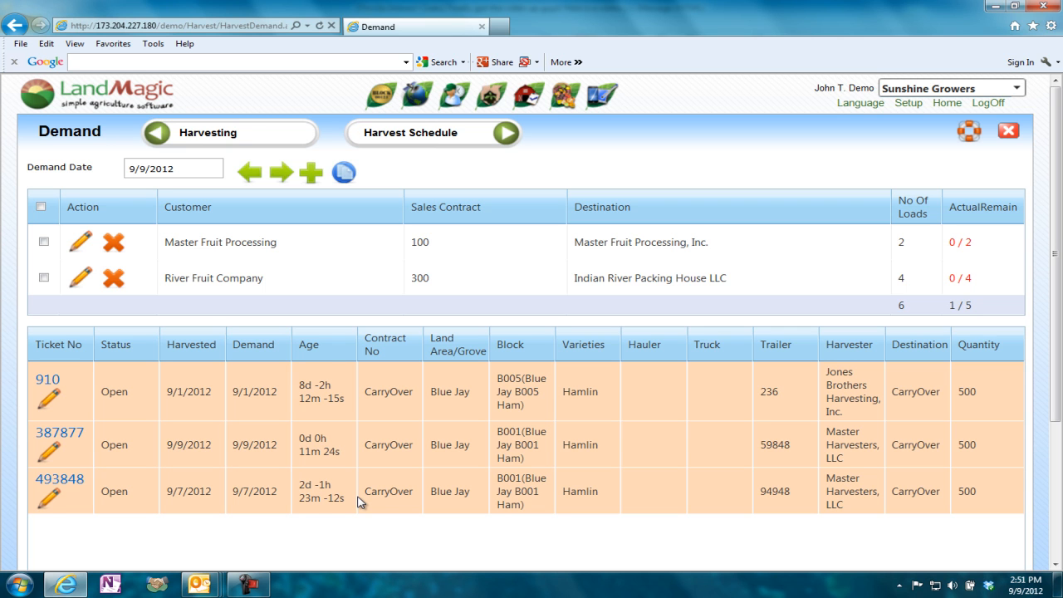
pyautogui.click(341, 174)
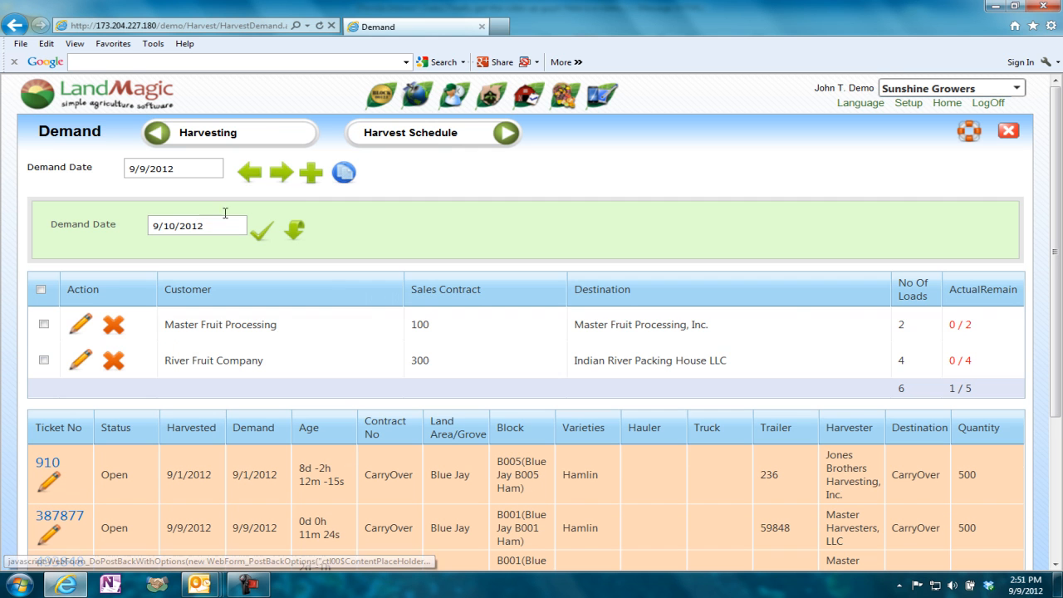
pyautogui.click(44, 325)
pyautogui.click(44, 361)
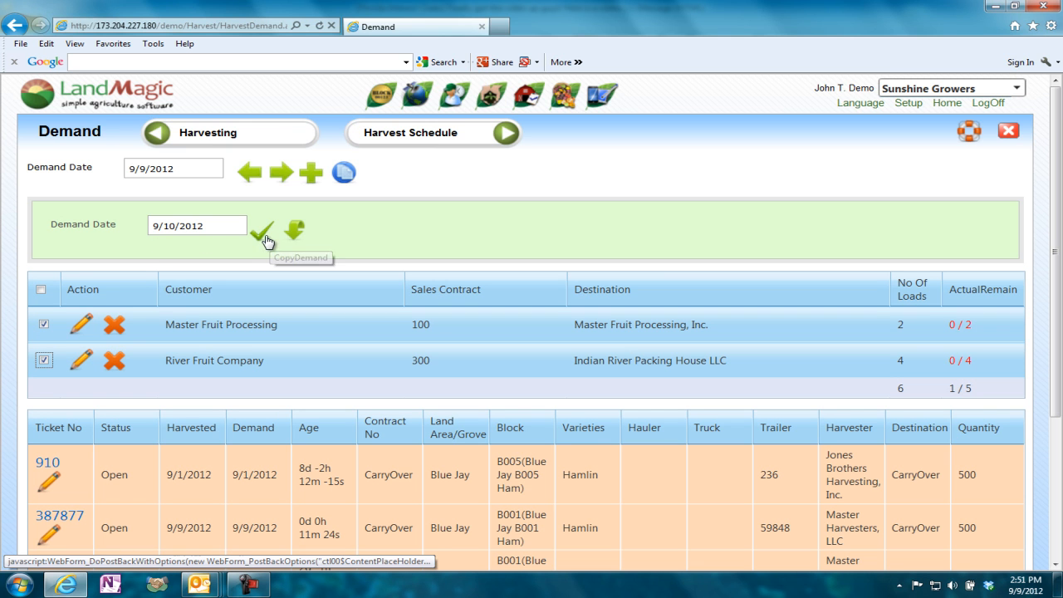
pyautogui.click(219, 229)
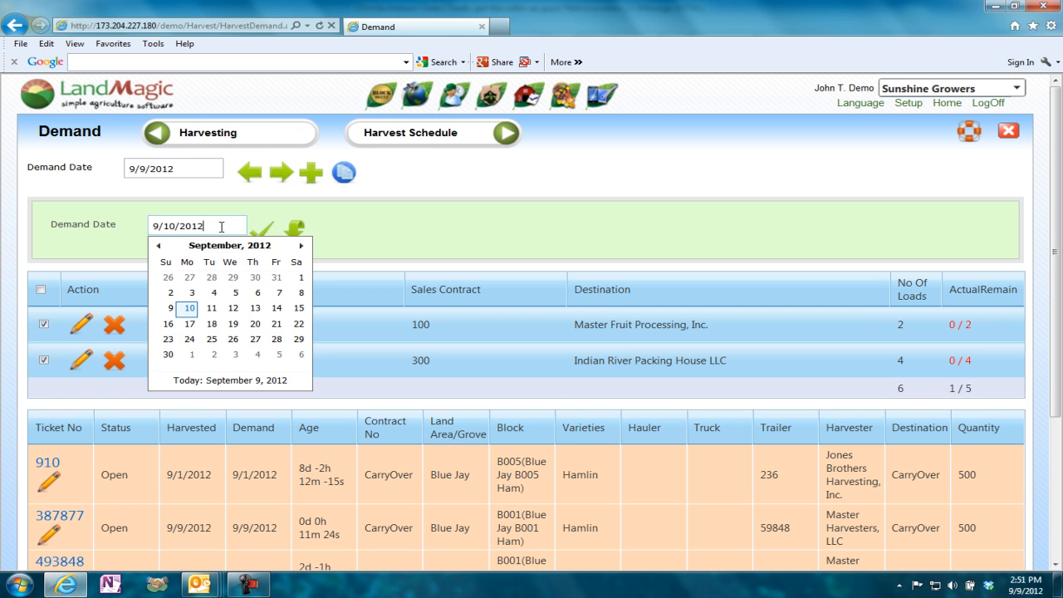
pyautogui.click(237, 306)
pyautogui.click(263, 230)
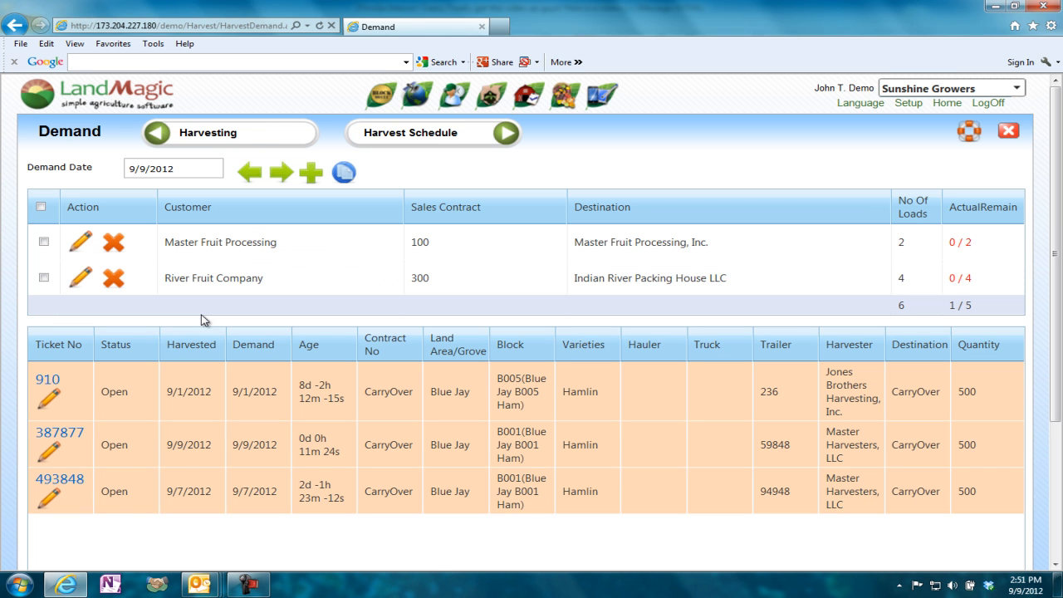
# Advance the demand date to 9/12/2012 to check the copied demands, and step back to 9/11/2012.
pyautogui.click(283, 180)
pyautogui.click(282, 176)
pyautogui.click(282, 177)
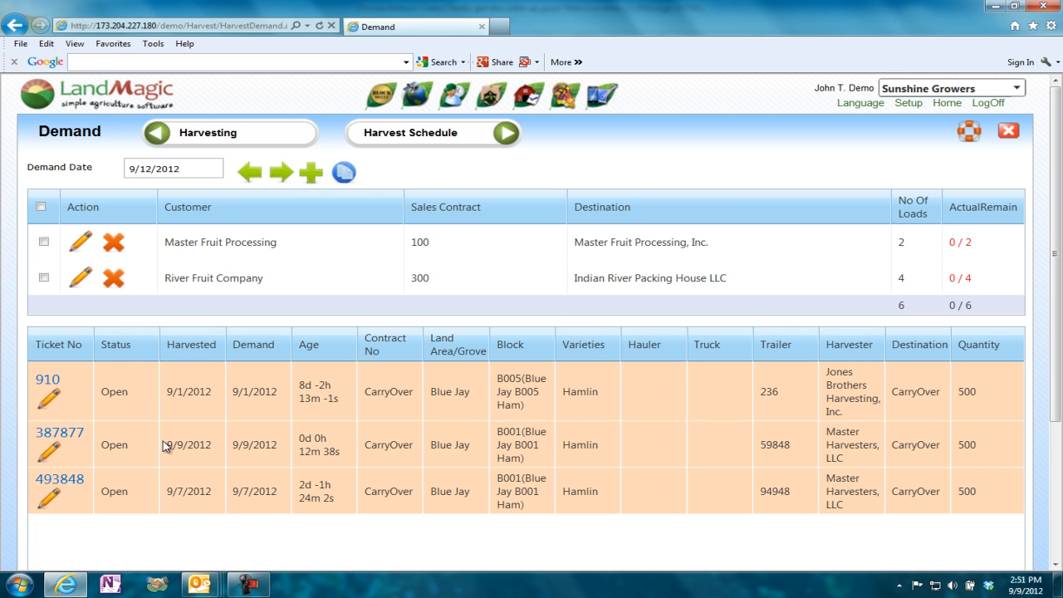
pyautogui.click(250, 175)
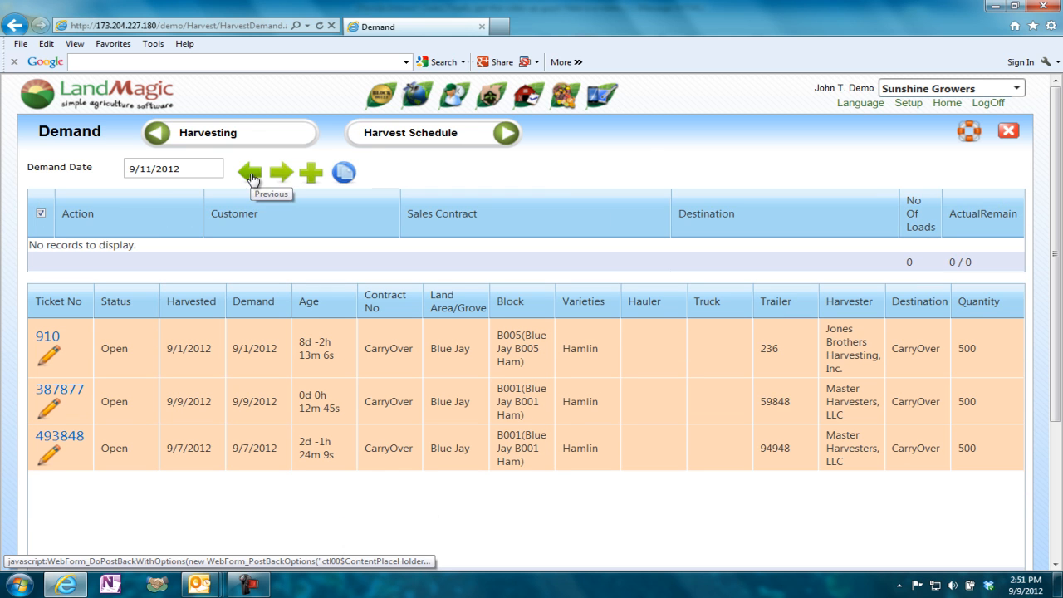
# Open the harvest schedule and go back to the 9/9/2012 harvesting date.
pyautogui.click(397, 142)
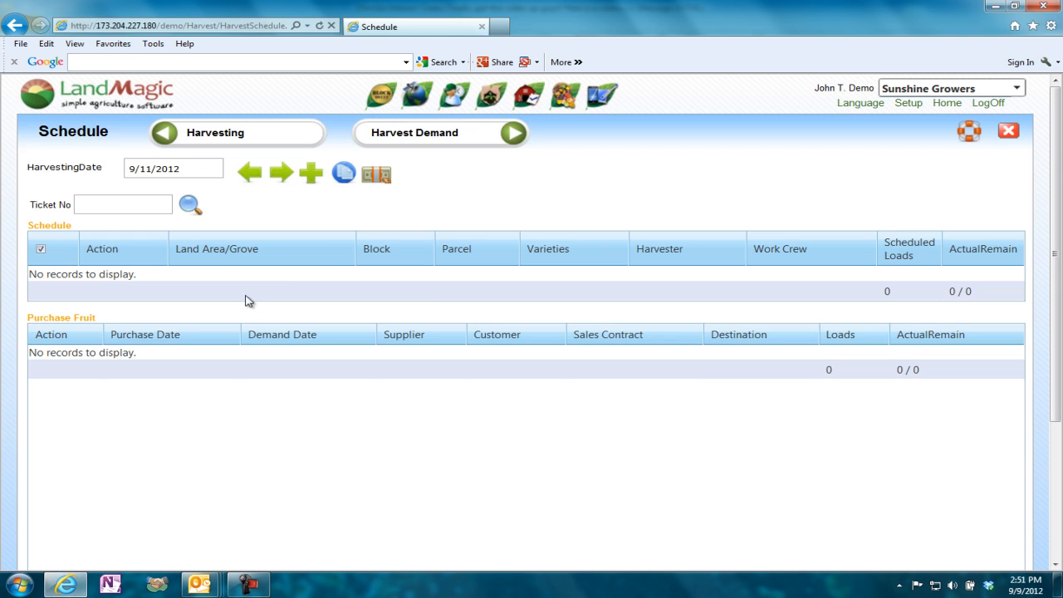
pyautogui.click(248, 173)
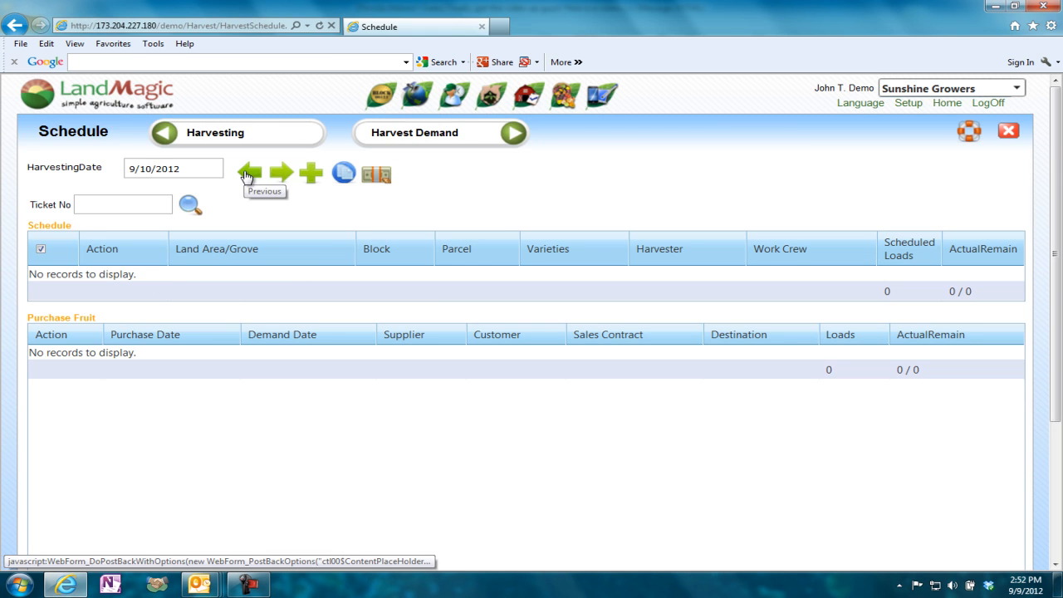
pyautogui.click(247, 173)
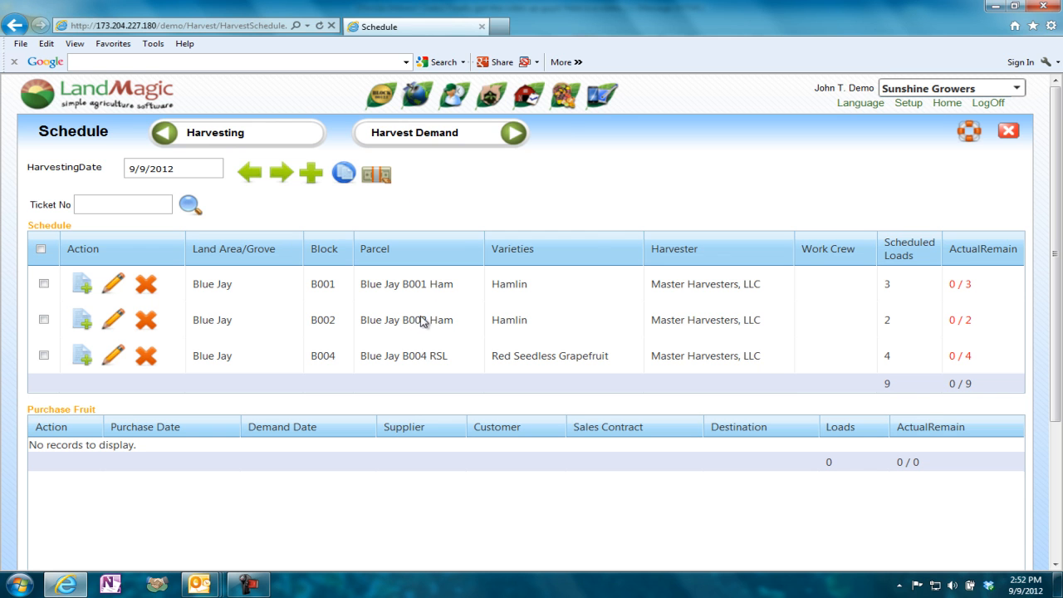
# Open Work With Tickets and filter the open tickets to all destinations and the hauler Hef's Hauling Services, Inc.
pyautogui.moveTo(563, 102)
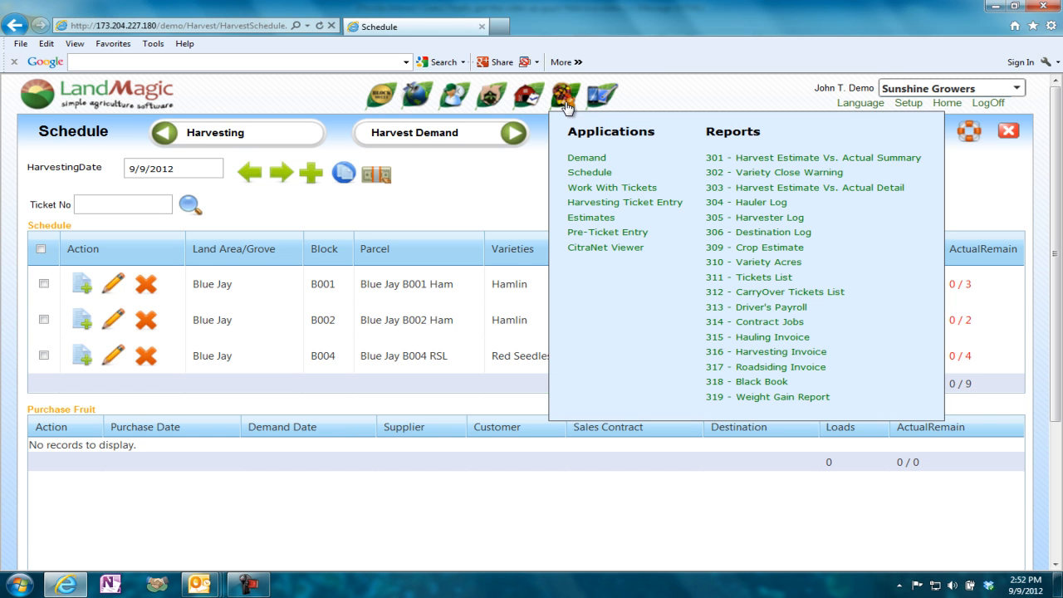
pyautogui.click(579, 191)
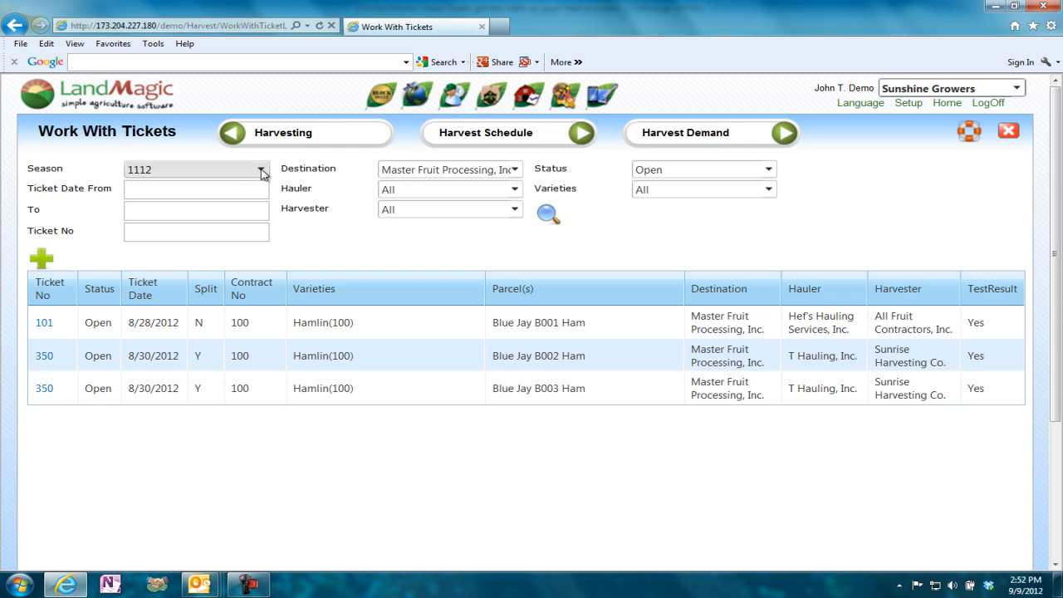
pyautogui.click(513, 175)
pyautogui.click(481, 189)
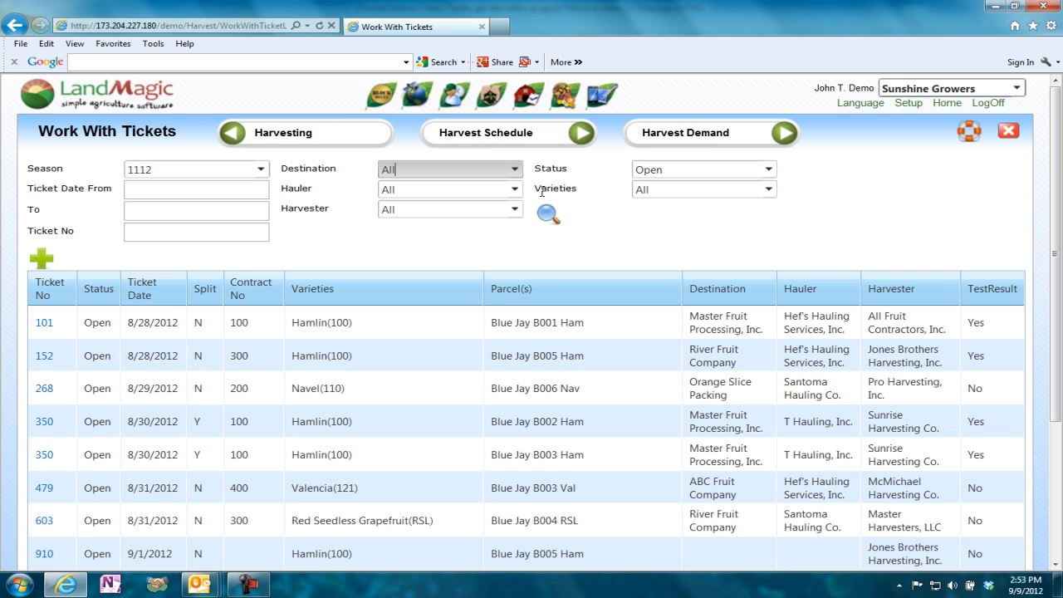
pyautogui.click(513, 189)
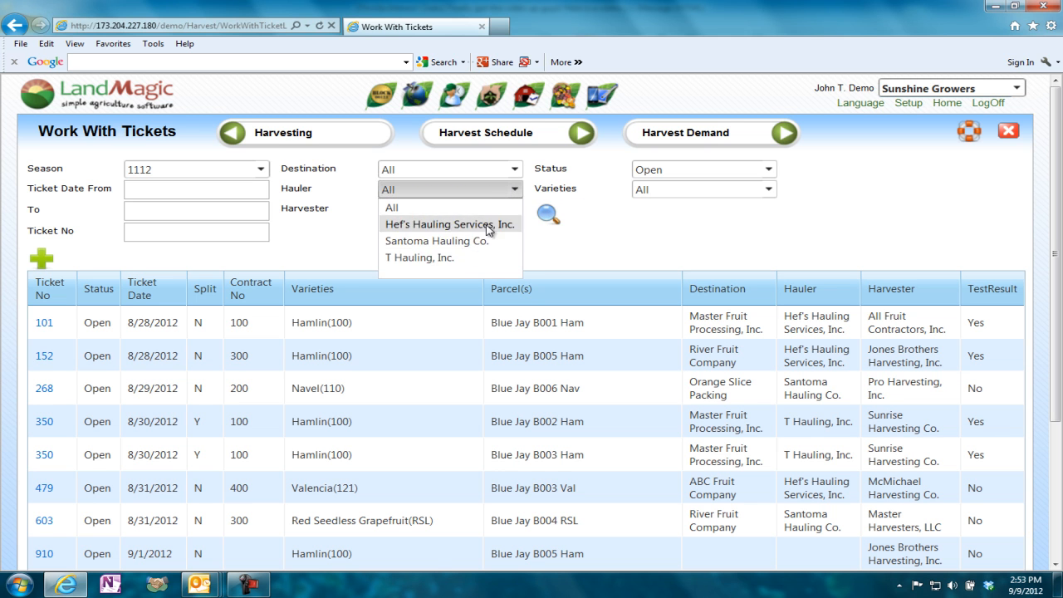
pyautogui.click(478, 224)
pyautogui.click(546, 216)
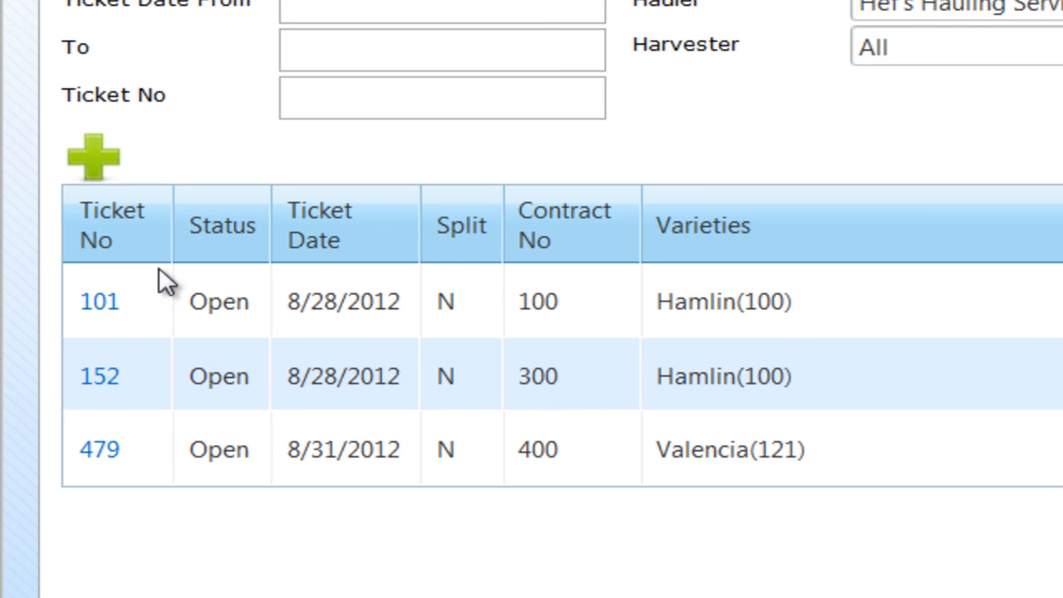
# Open ticket 101 for update and select the scheduled block Blue Jay - B001 harvested by All Fruit Contractors, Inc.
pyautogui.click(100, 301)
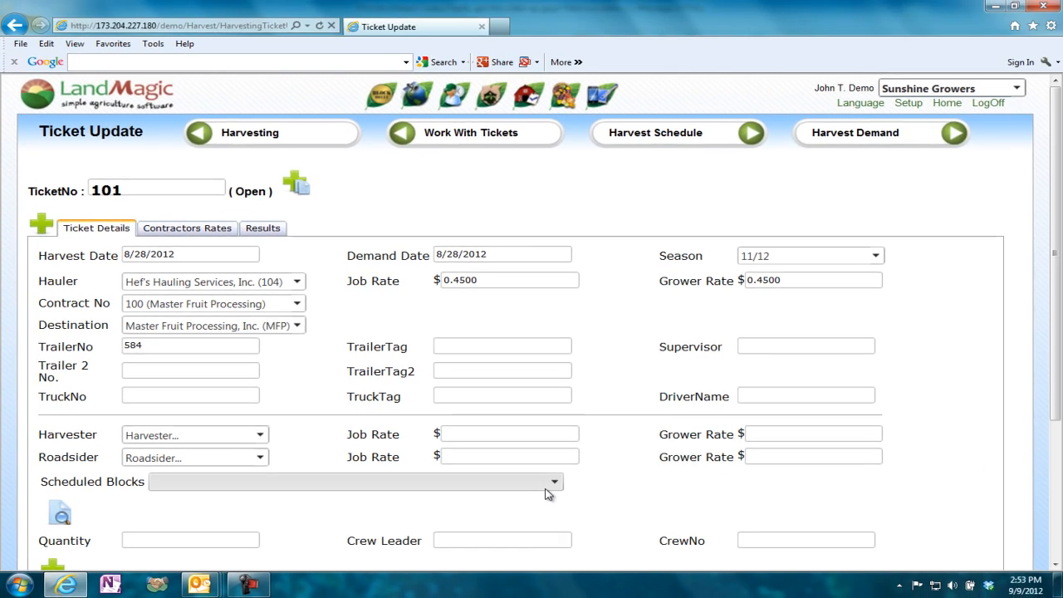
pyautogui.click(554, 484)
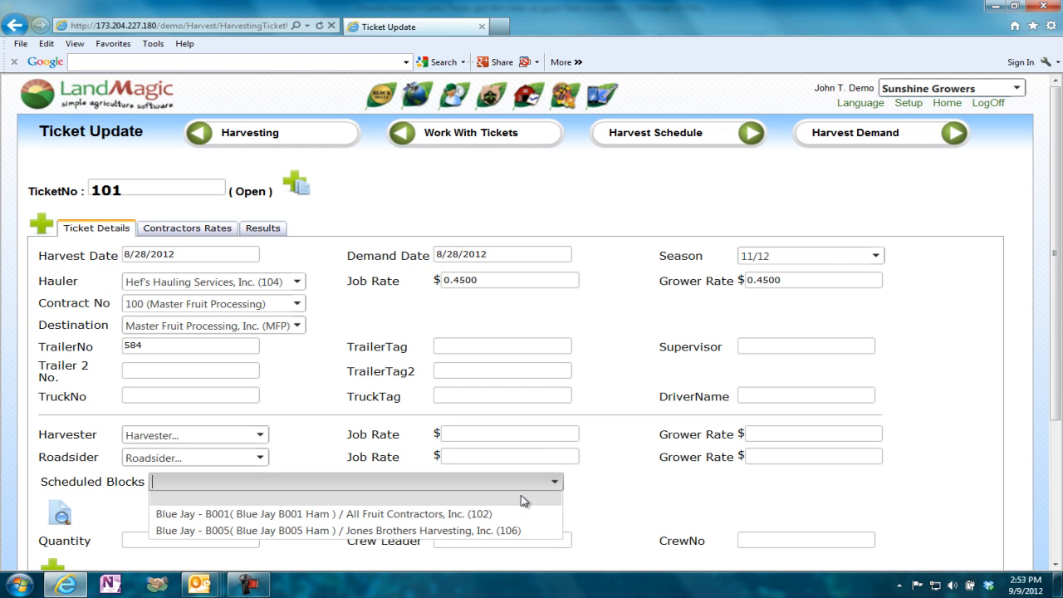
pyautogui.click(476, 511)
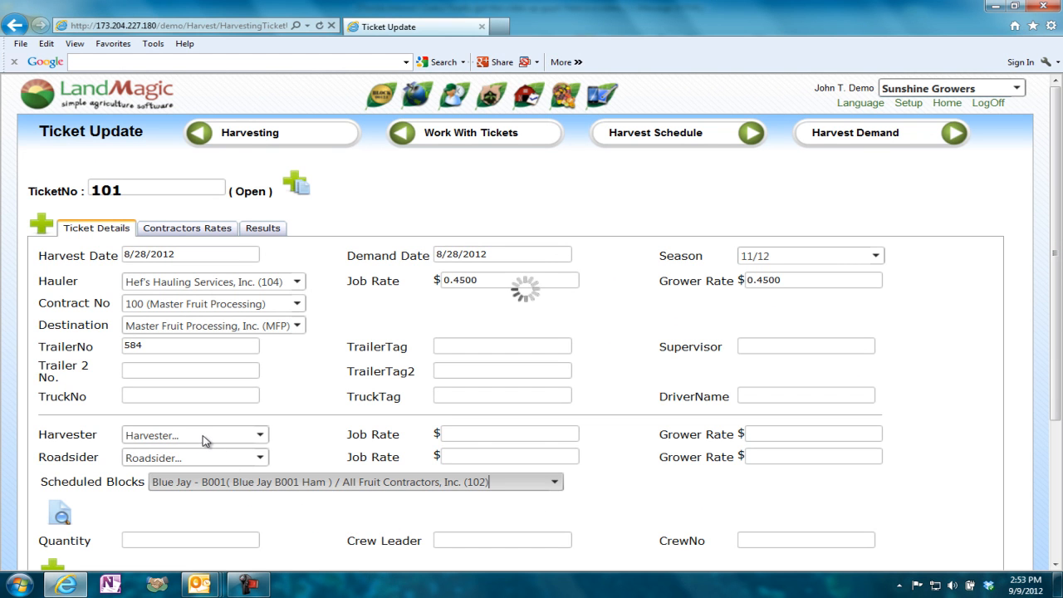
# Set the harvester's job and grower rates to 1.25, and assign All Fruit Contractors, Inc. as roadsider with both rates at .45.
pyautogui.click(499, 431)
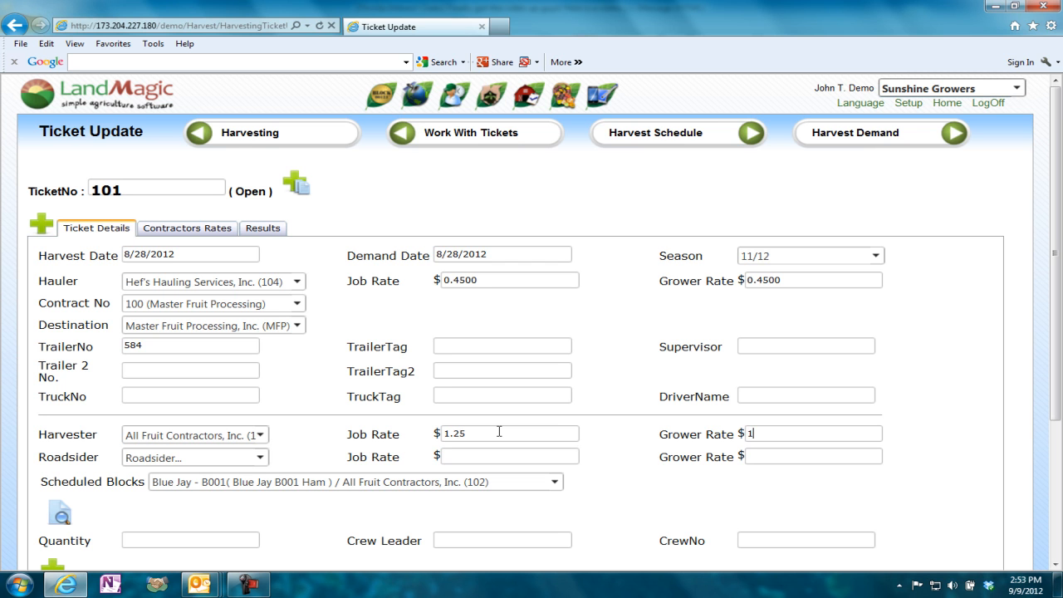
pyautogui.press('Tab')
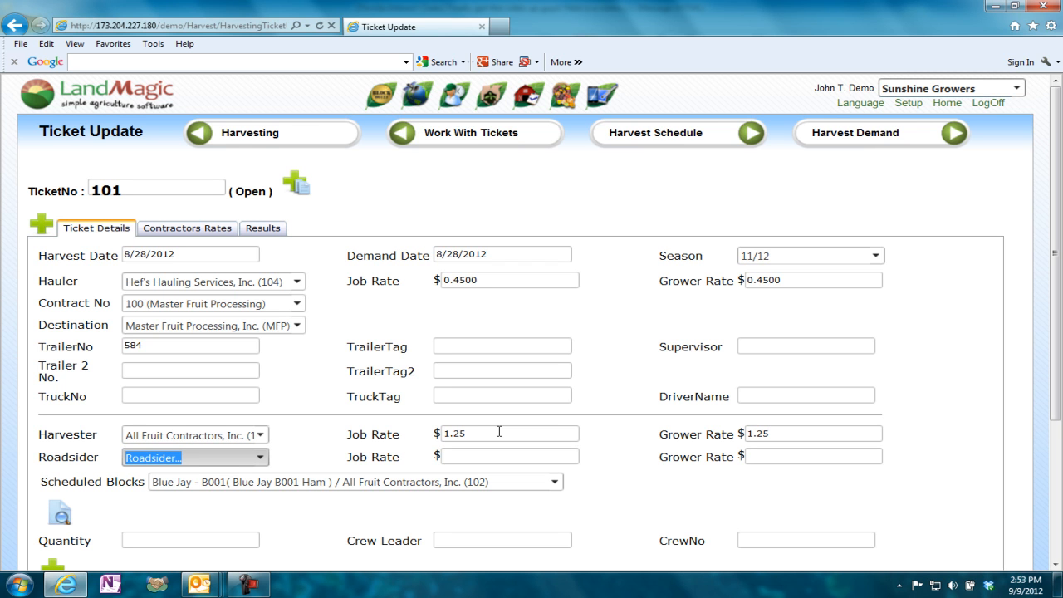
pyautogui.click(263, 458)
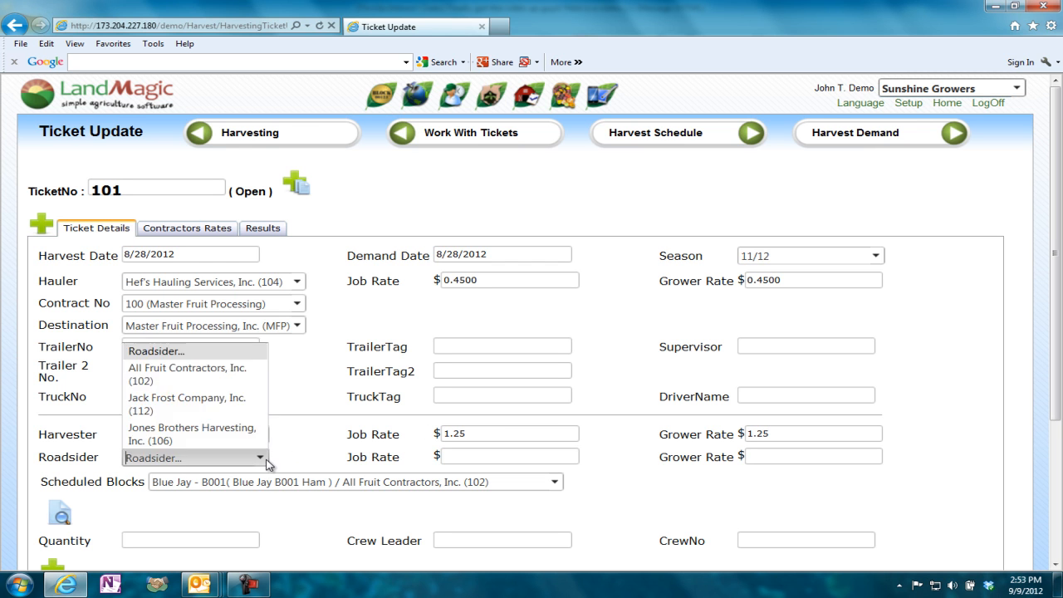
pyautogui.click(226, 247)
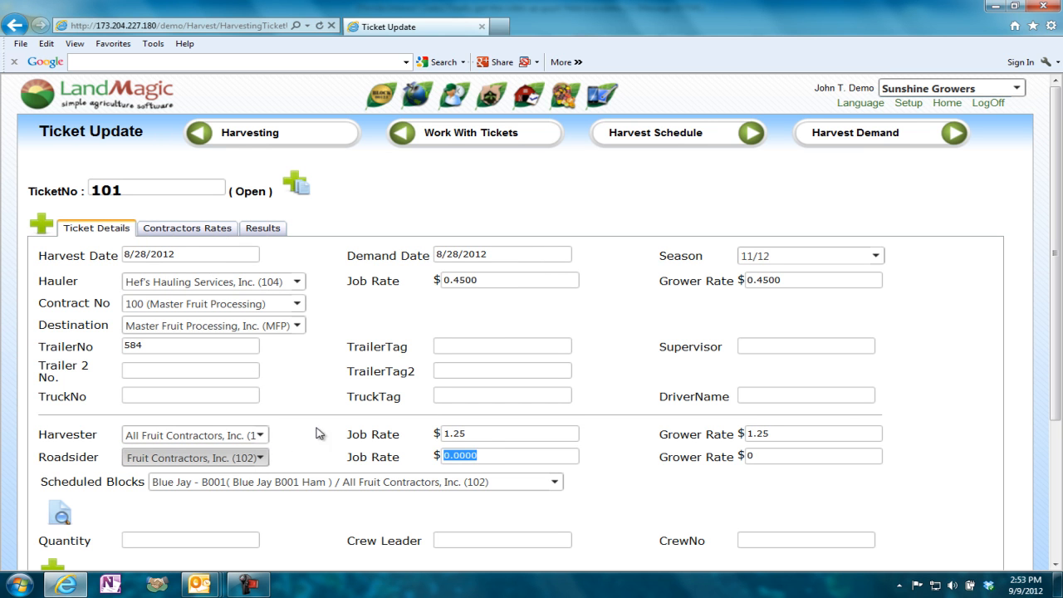
pyautogui.write('.45')
pyautogui.press('Tab')
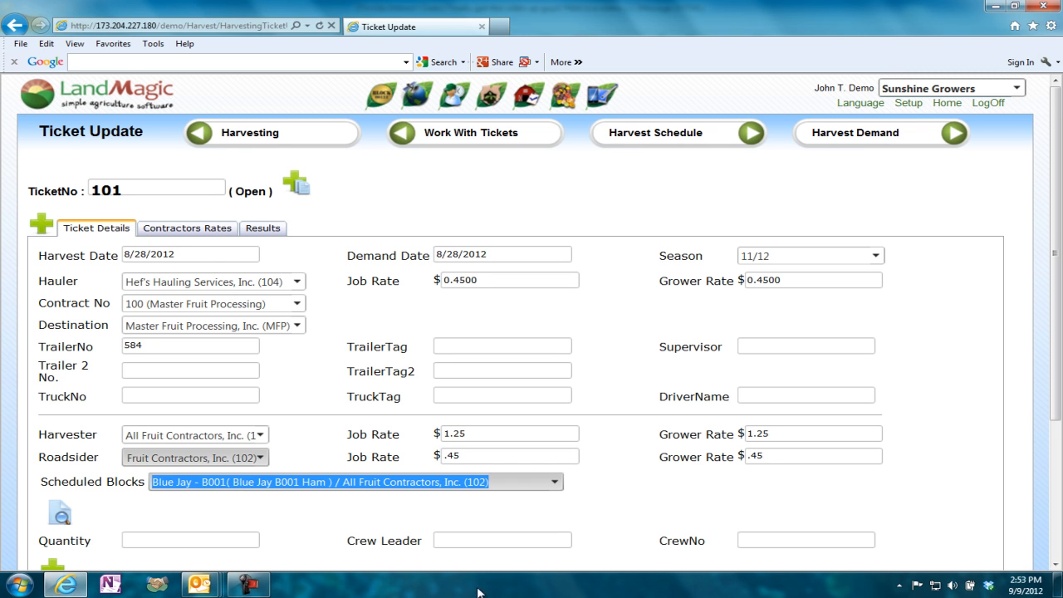
# Enter quantity 510, the crew leader's name and crew number 2, add the block line to the ticket, and save the ticket.
pyautogui.click(176, 544)
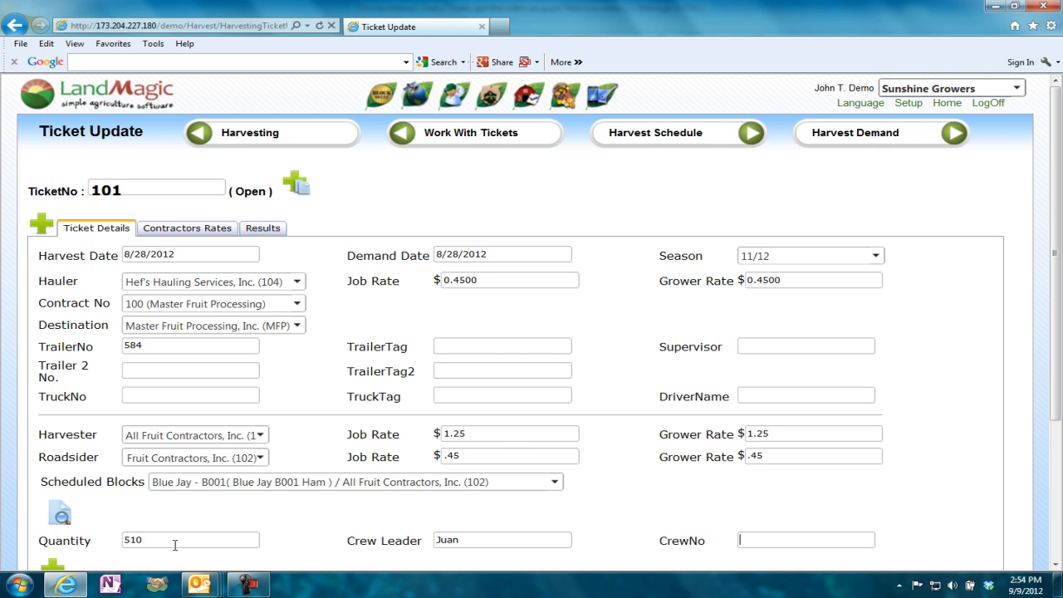
pyautogui.scroll(-1, 175, 545)
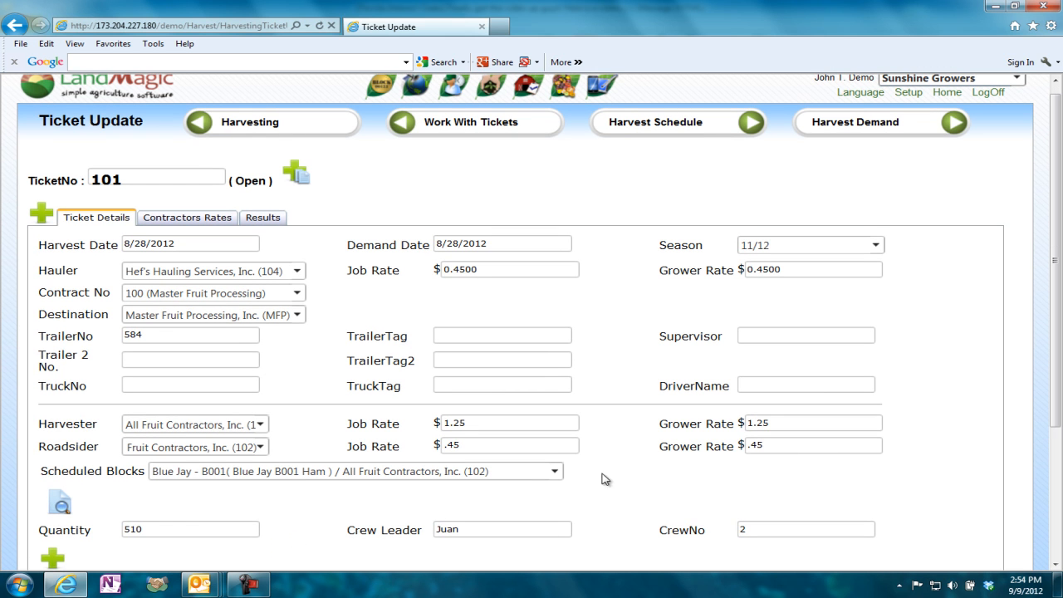
pyautogui.moveTo(1056, 328); pyautogui.dragTo(1032, 462)
pyautogui.click(55, 374)
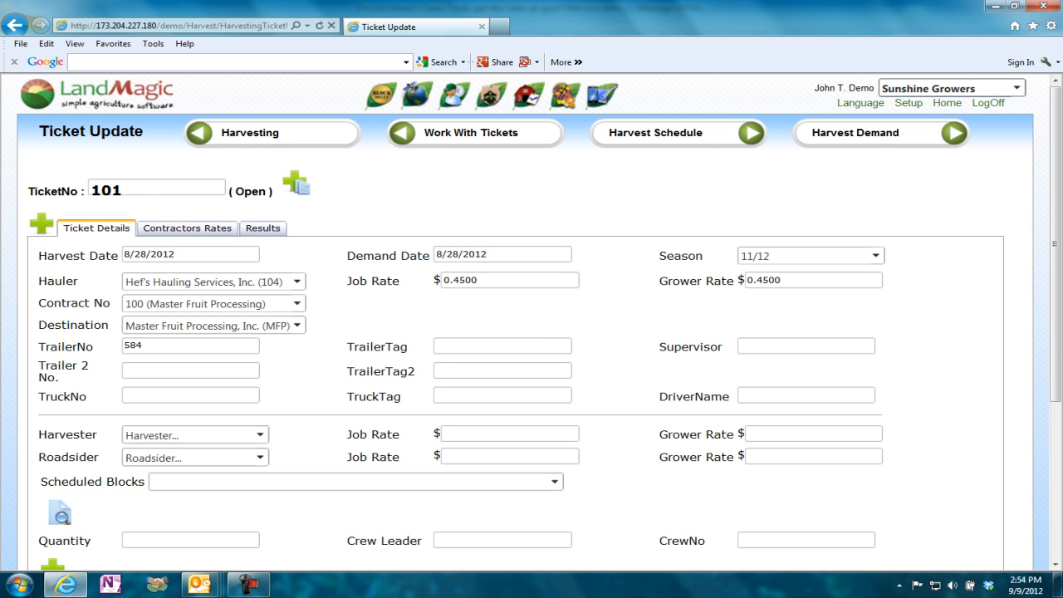
pyautogui.scroll(-3, 1059, 312)
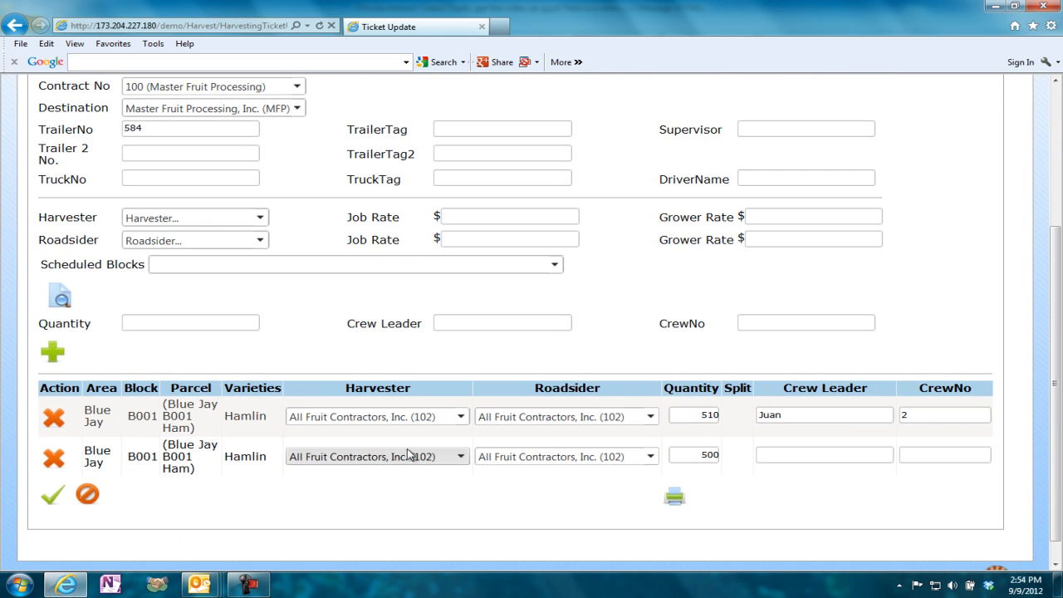
pyautogui.click(53, 495)
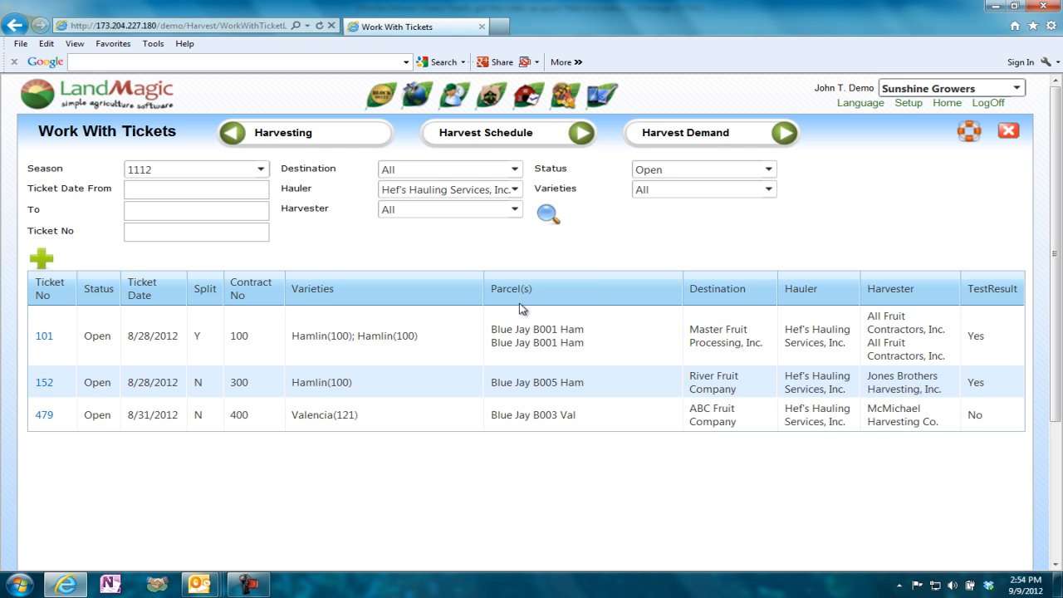
# Open the harvest Estimates page and search for the estimates of season 11/12.
pyautogui.moveTo(563, 103)
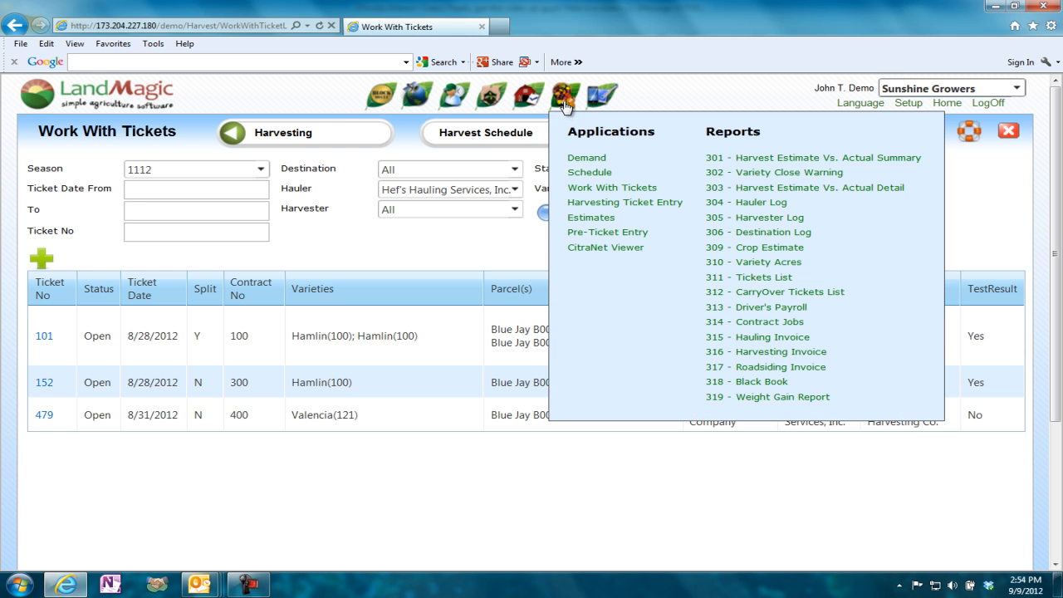
pyautogui.click(599, 220)
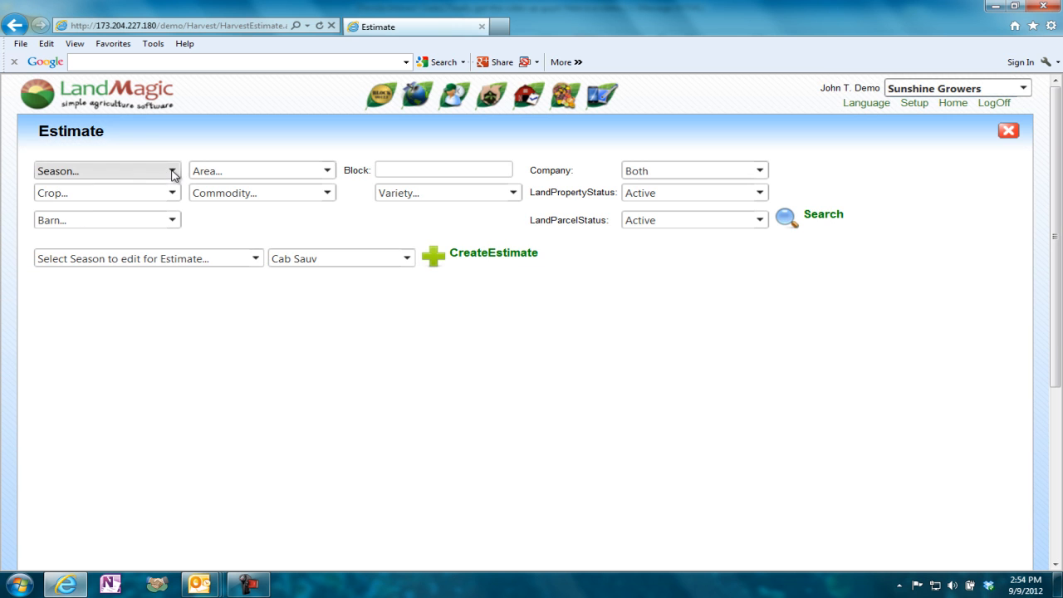
pyautogui.click(173, 172)
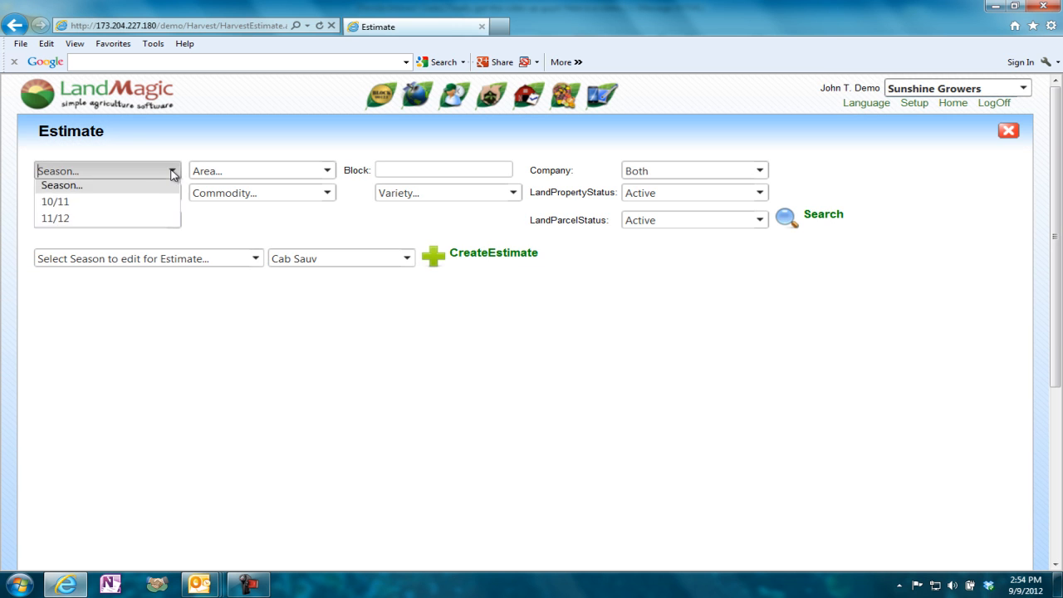
pyautogui.click(131, 221)
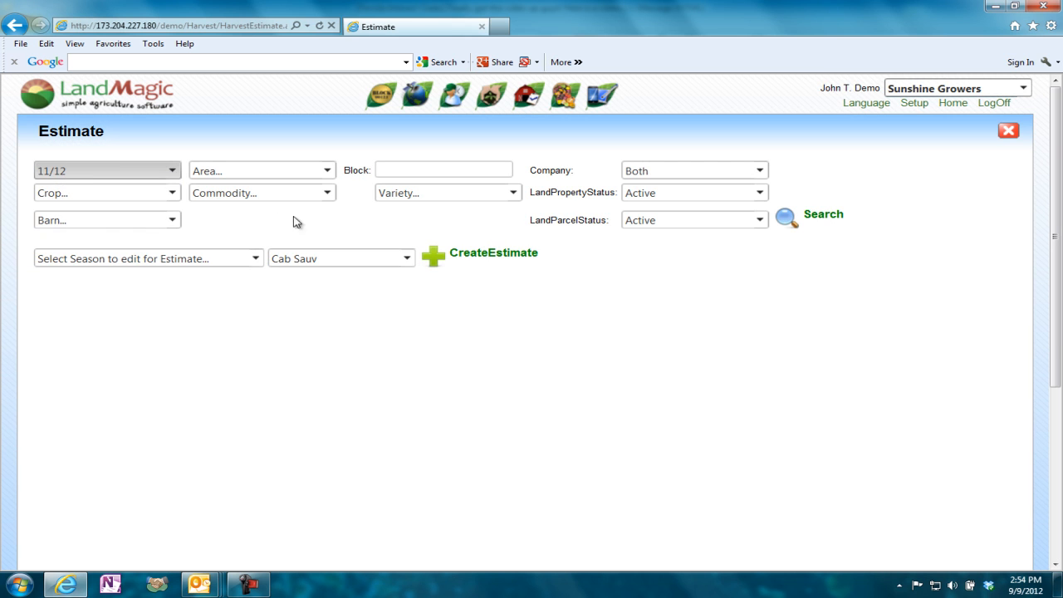
pyautogui.click(814, 218)
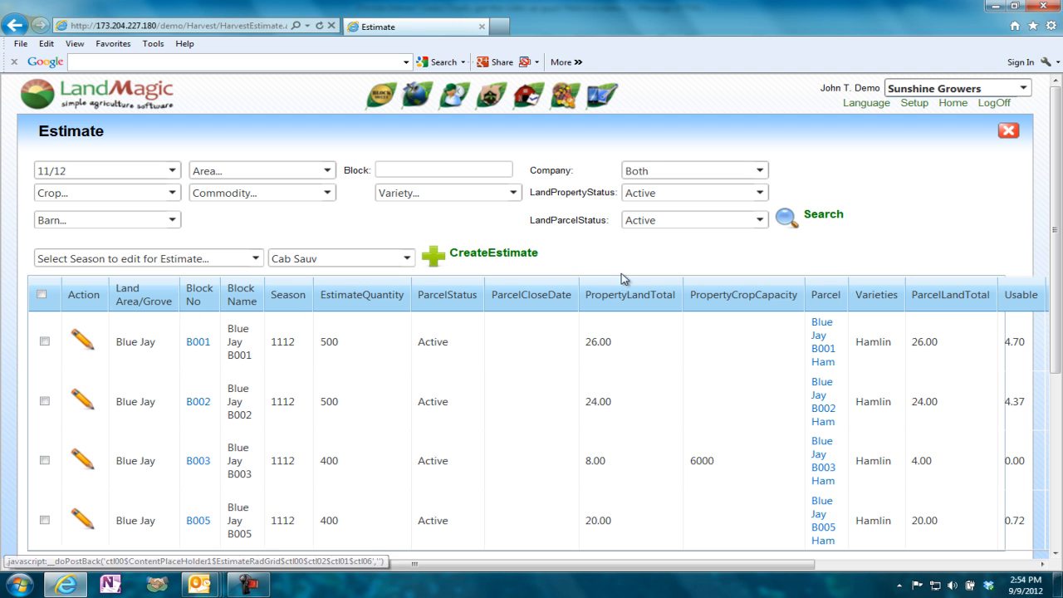
# Open Pre-Ticket Entry and fill the first row with the default date 9/9/2012 and block Blue Jay B001 Ham.
pyautogui.moveTo(566, 98)
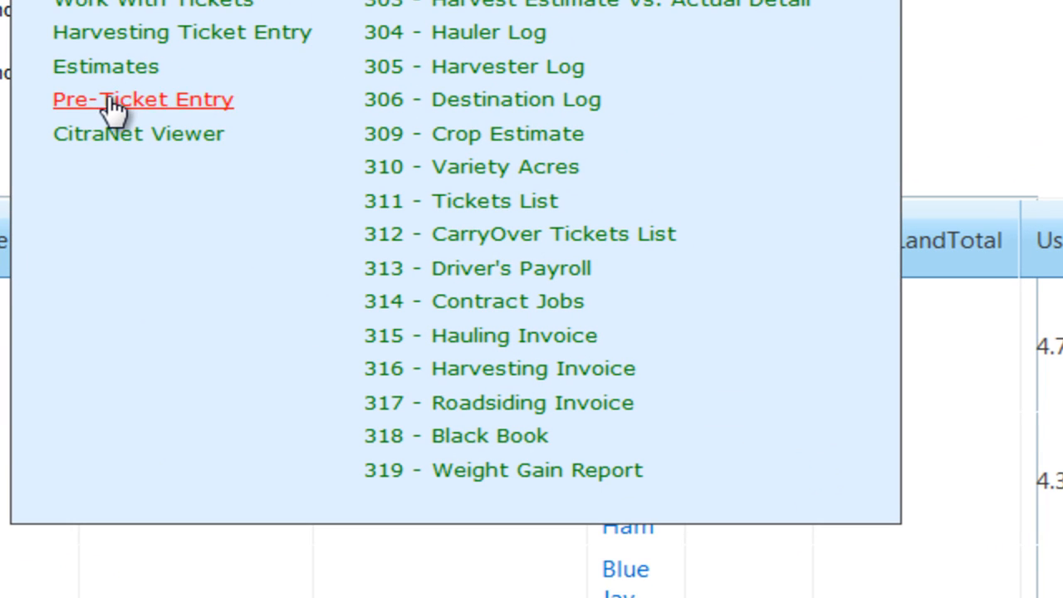
pyautogui.click(109, 98)
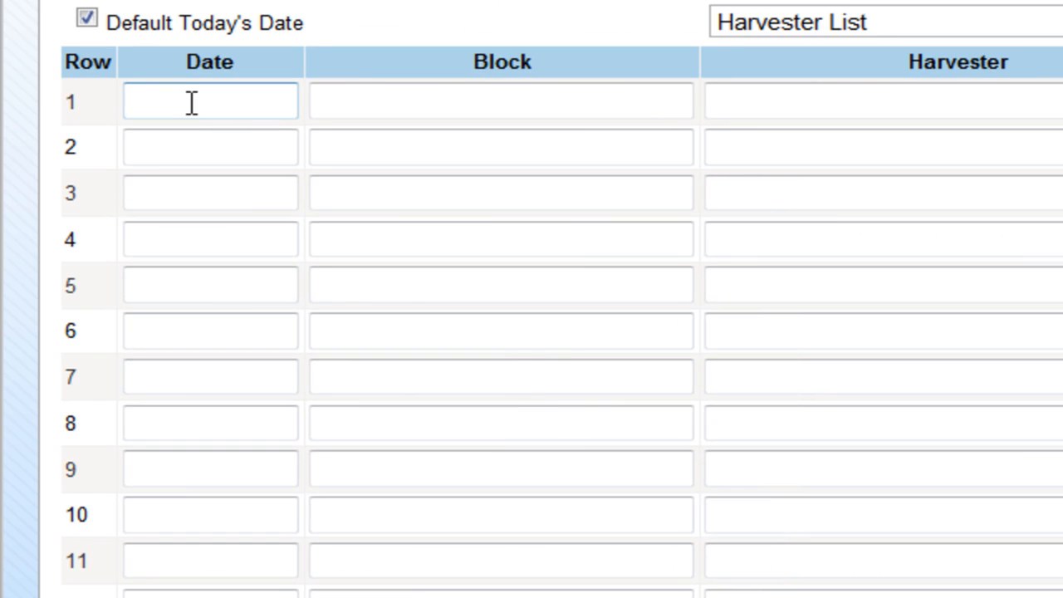
pyautogui.click(191, 102)
pyautogui.press('Tab')
pyautogui.write('ham')
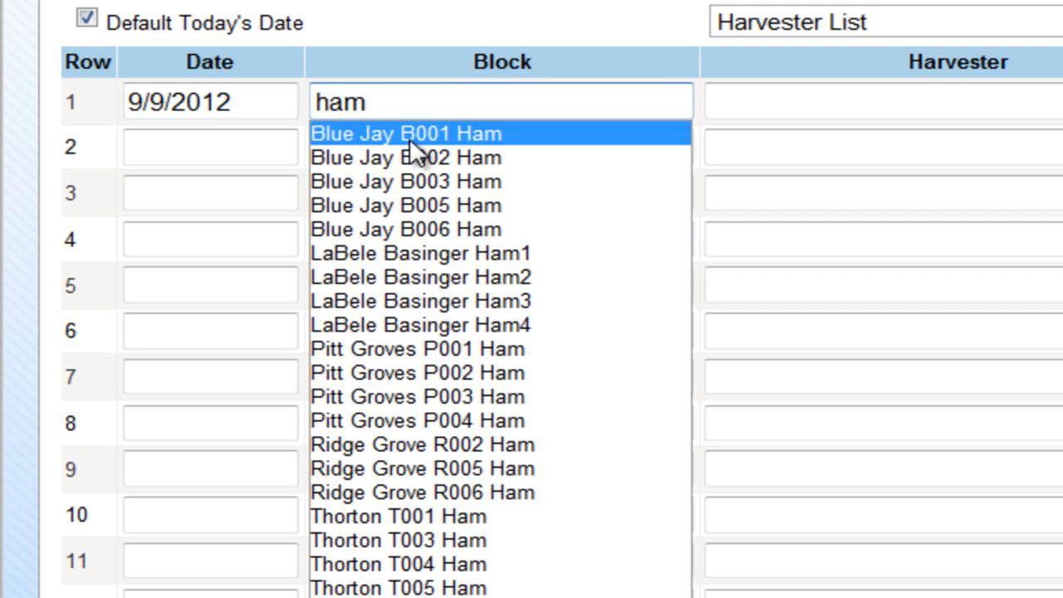
pyautogui.click(412, 133)
# Assign Master Harvesters, LLC as the first row's harvester and enter ticket number 834839.
pyautogui.click(719, 95)
pyautogui.click(765, 98)
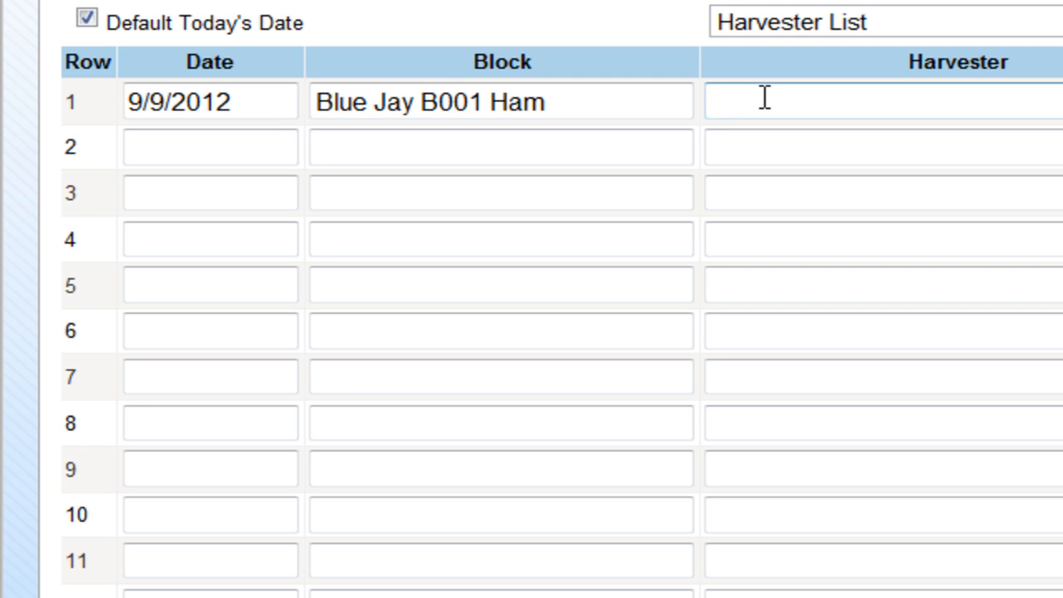
pyautogui.write('mas')
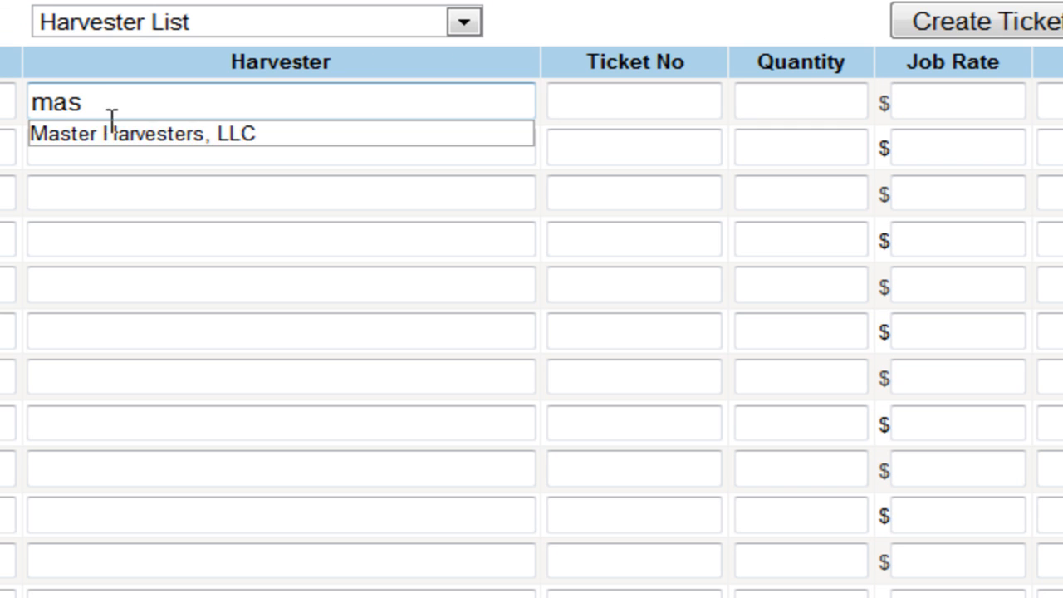
pyautogui.click(141, 133)
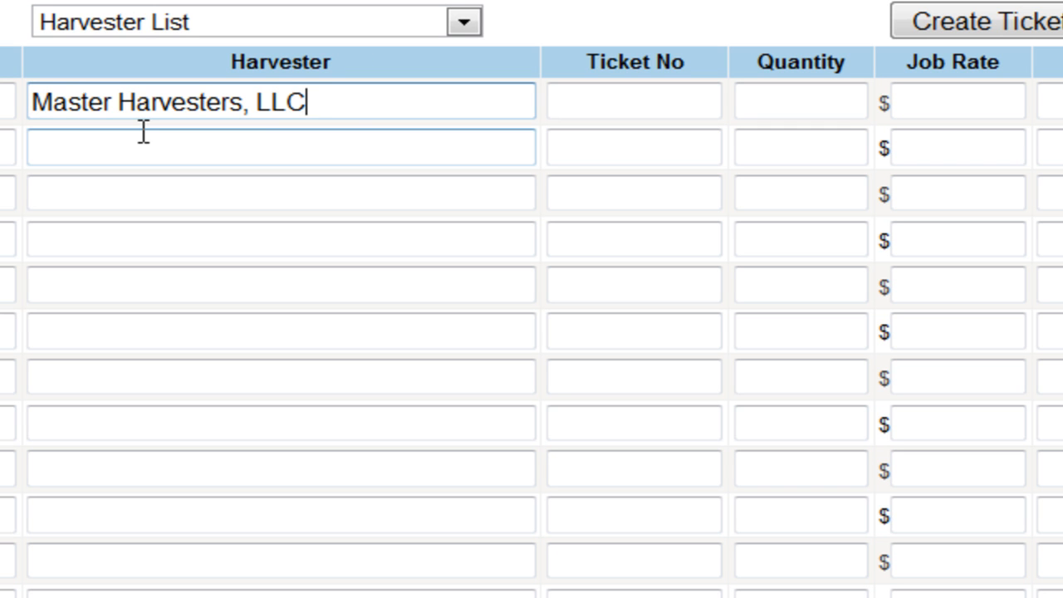
pyautogui.click(633, 98)
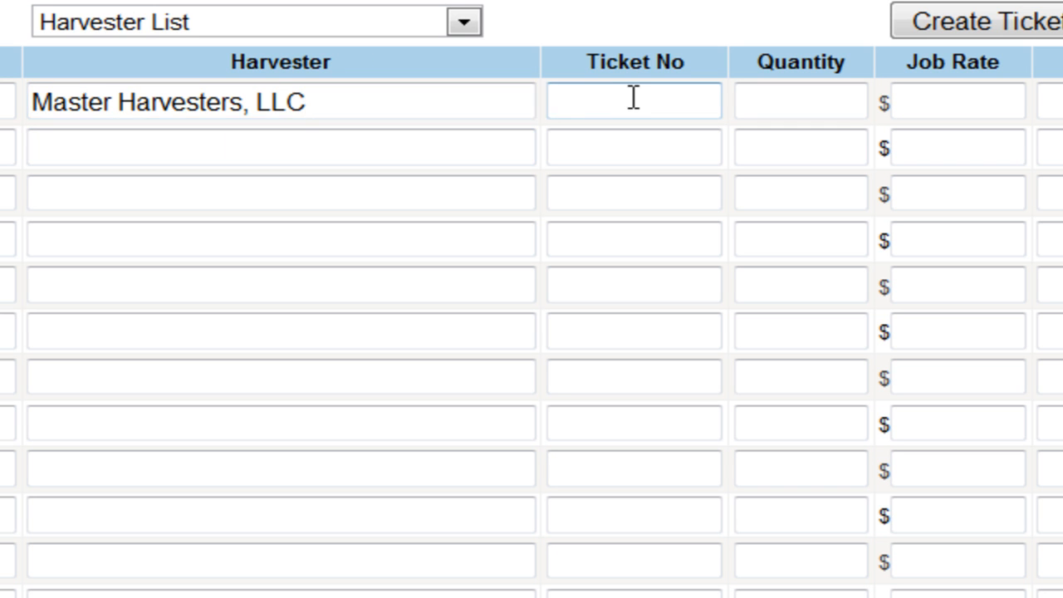
pyautogui.write('834839')
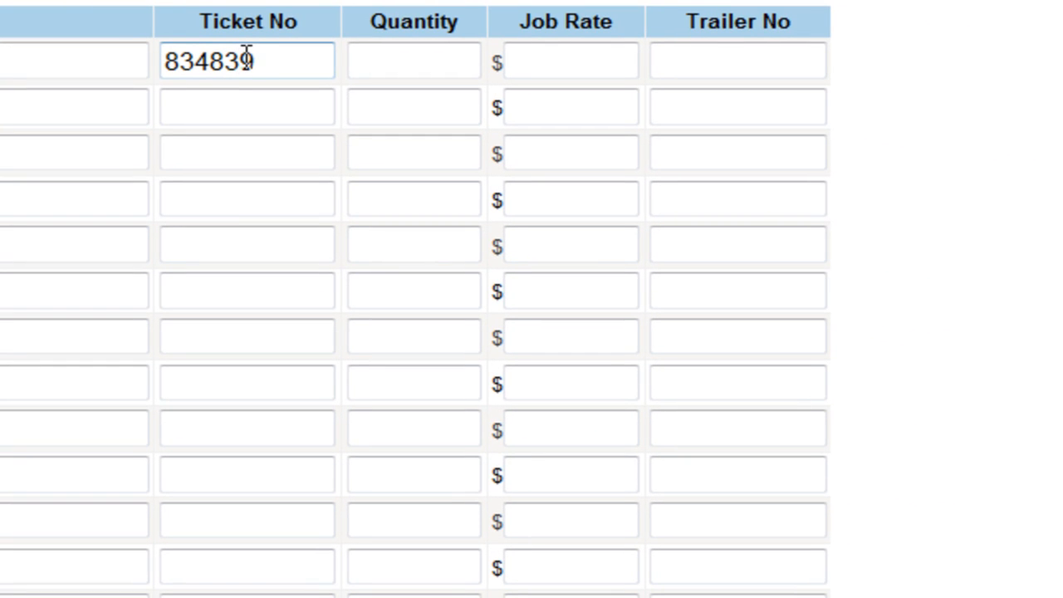
pyautogui.press('Tab')
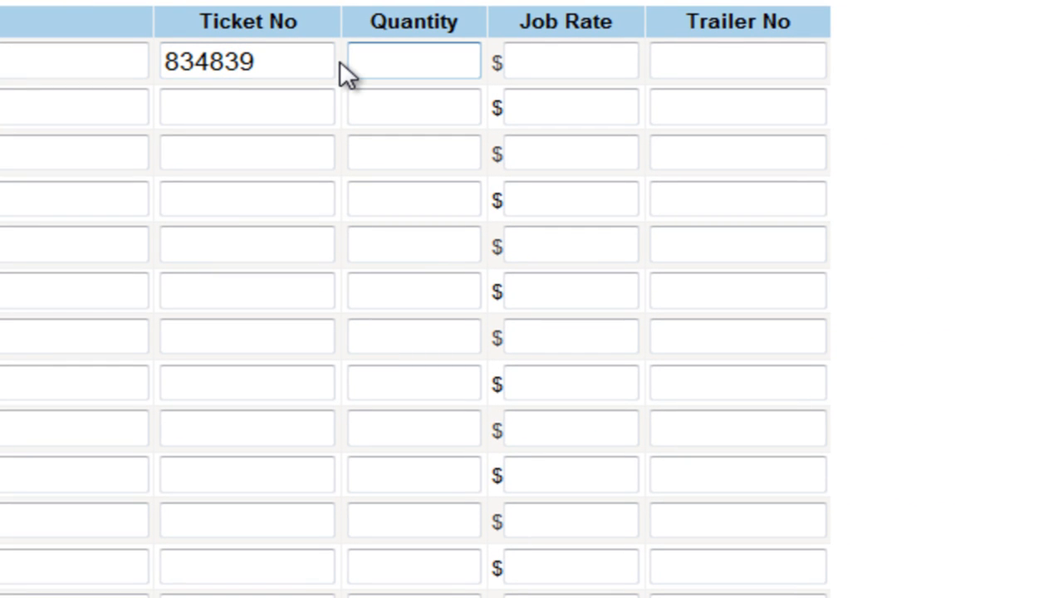
# Enter quantity 510, job rate 1.25 and trailer number 875 in the first row, and create the ticket.
pyautogui.write('10')
pyautogui.press('Tab')
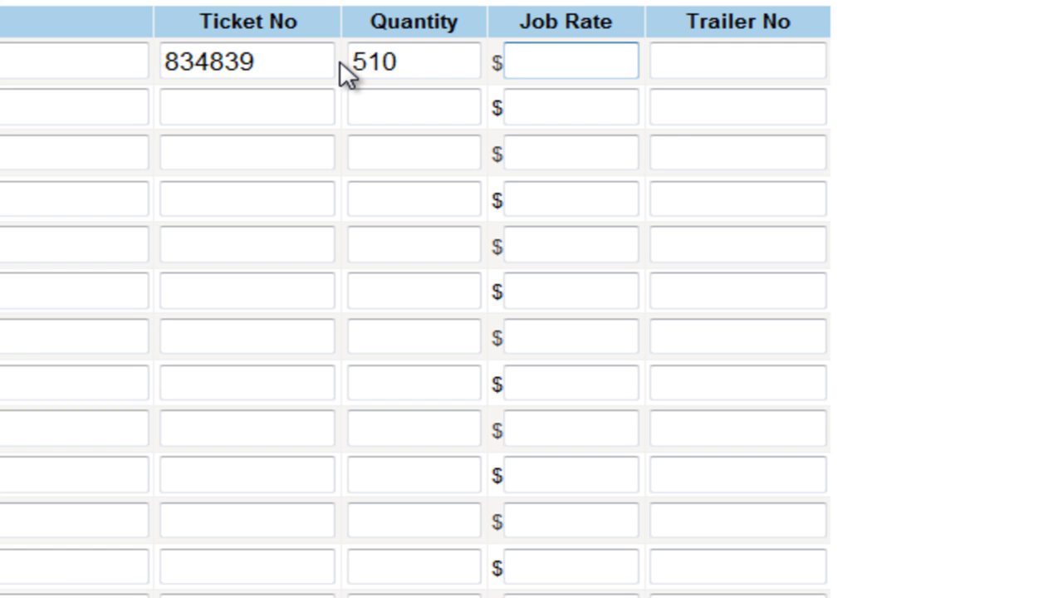
pyautogui.write('1.25')
pyautogui.press('Tab')
pyautogui.write('875')
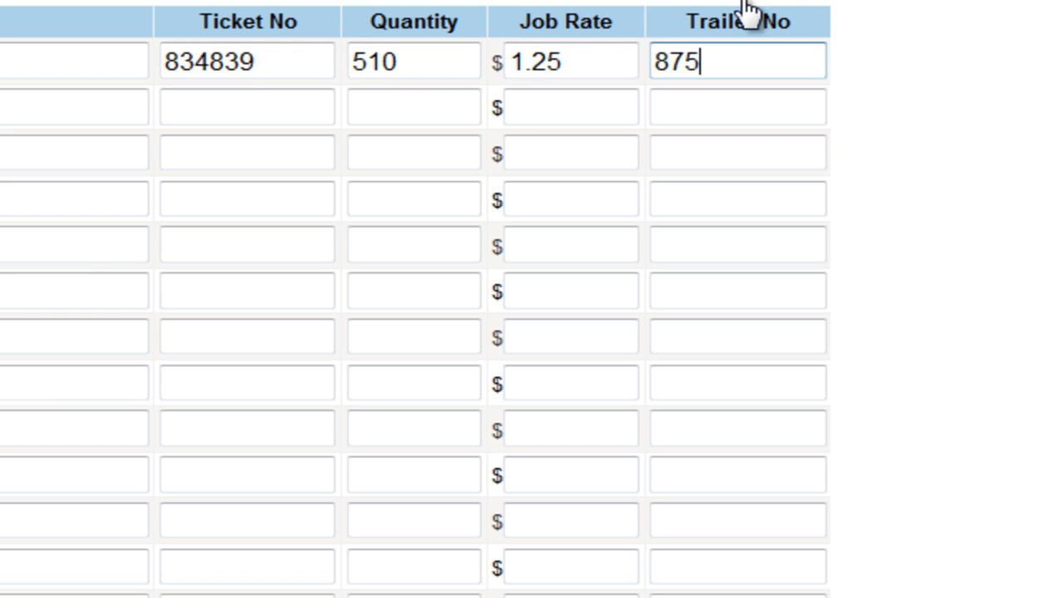
pyautogui.click(655, 0)
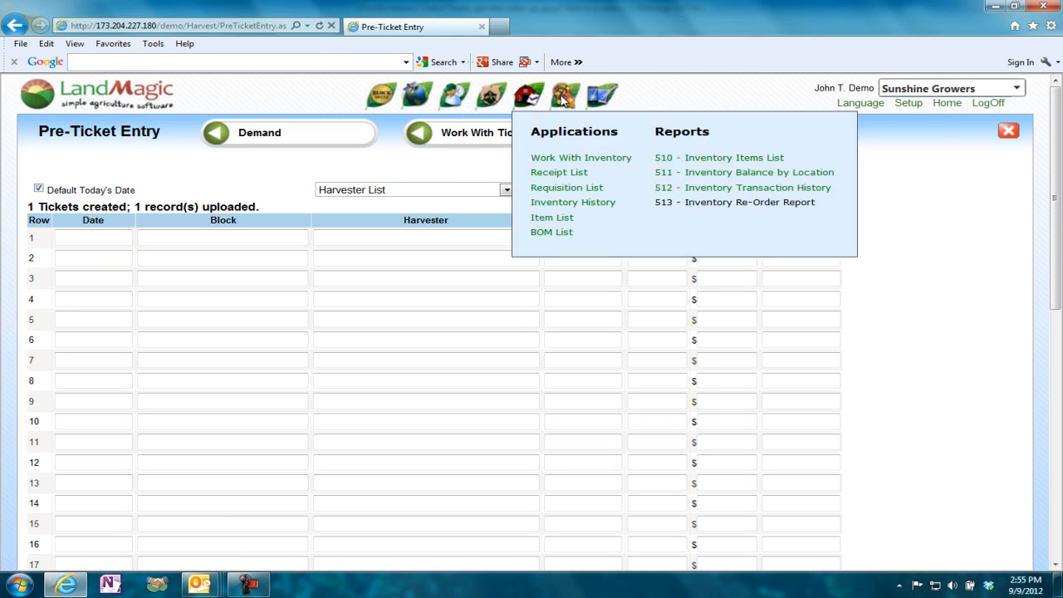
# Open the Work With Tickets list to review the open harvest tickets, and return to the home page.
pyautogui.moveTo(537, 106)
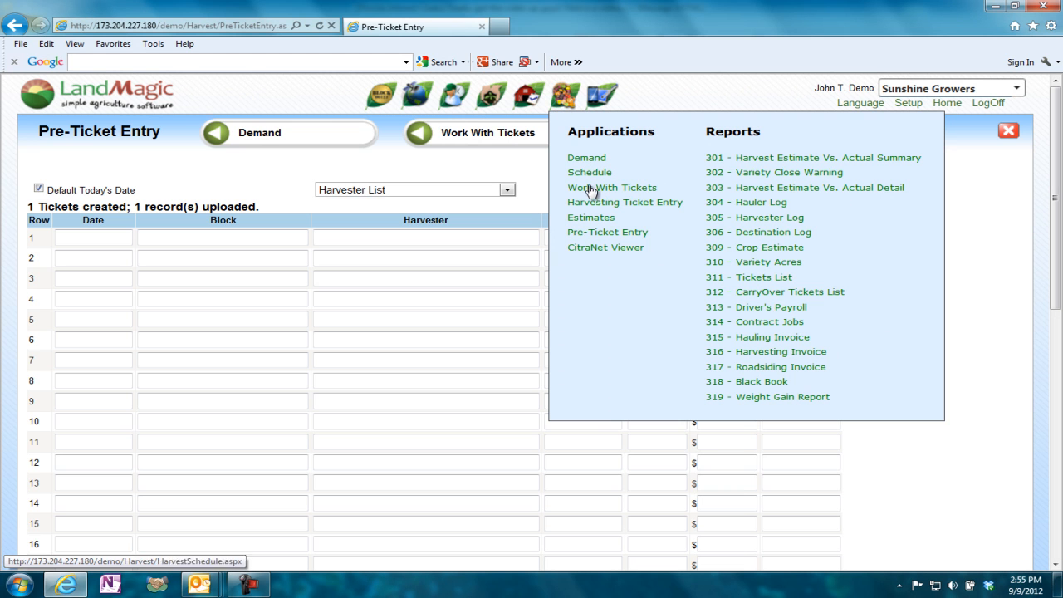
pyautogui.click(591, 189)
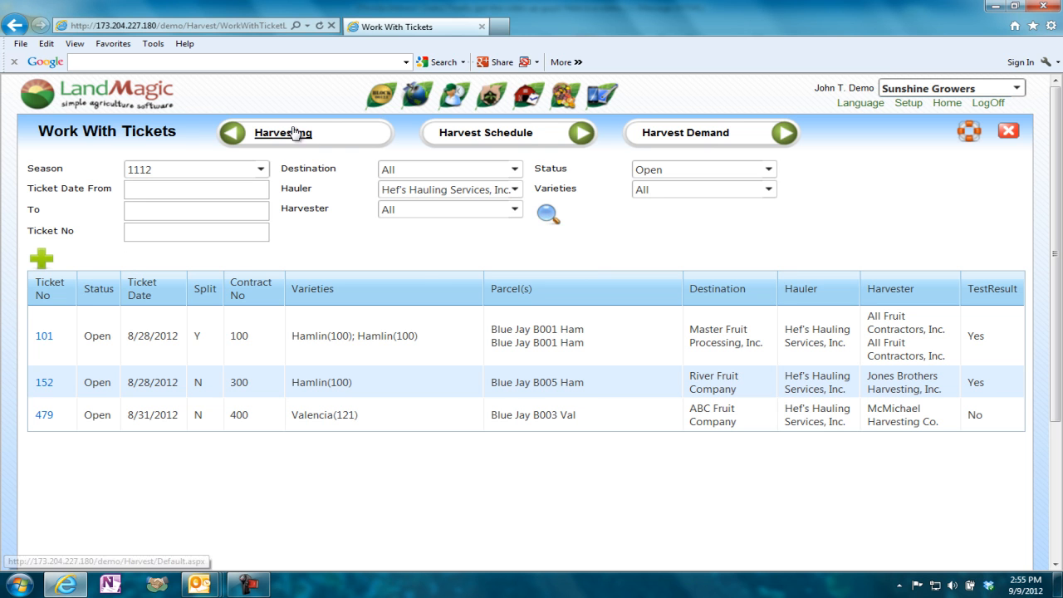
pyautogui.moveTo(415, 107)
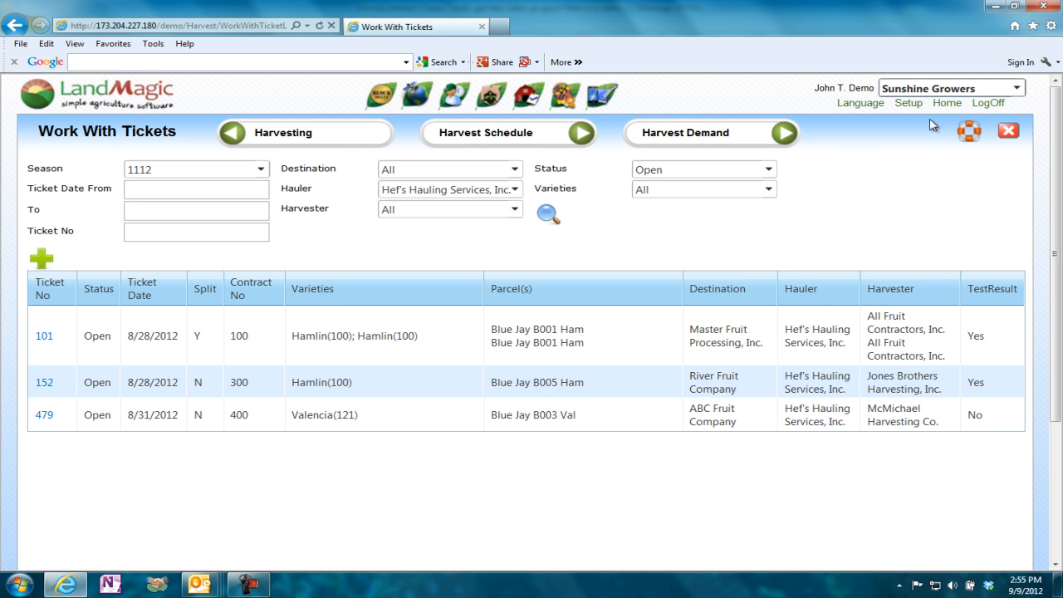
pyautogui.moveTo(569, 106)
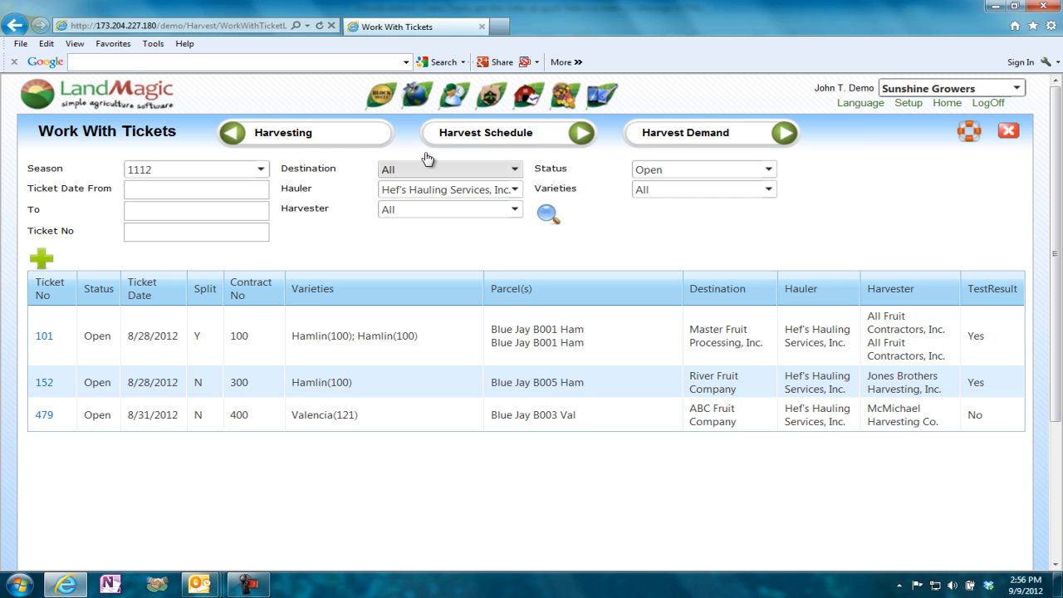
pyautogui.click(947, 103)
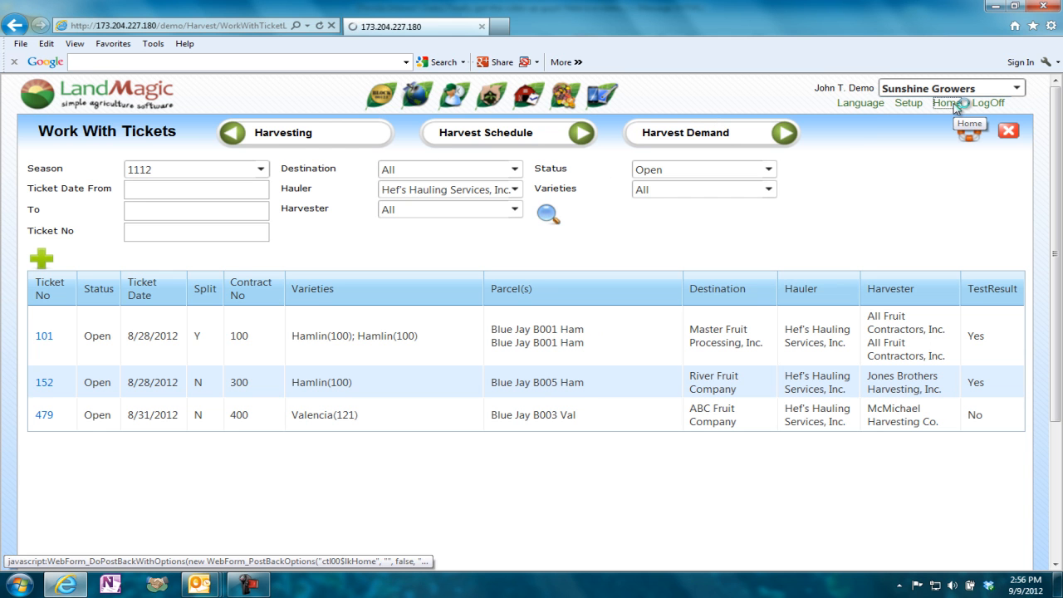